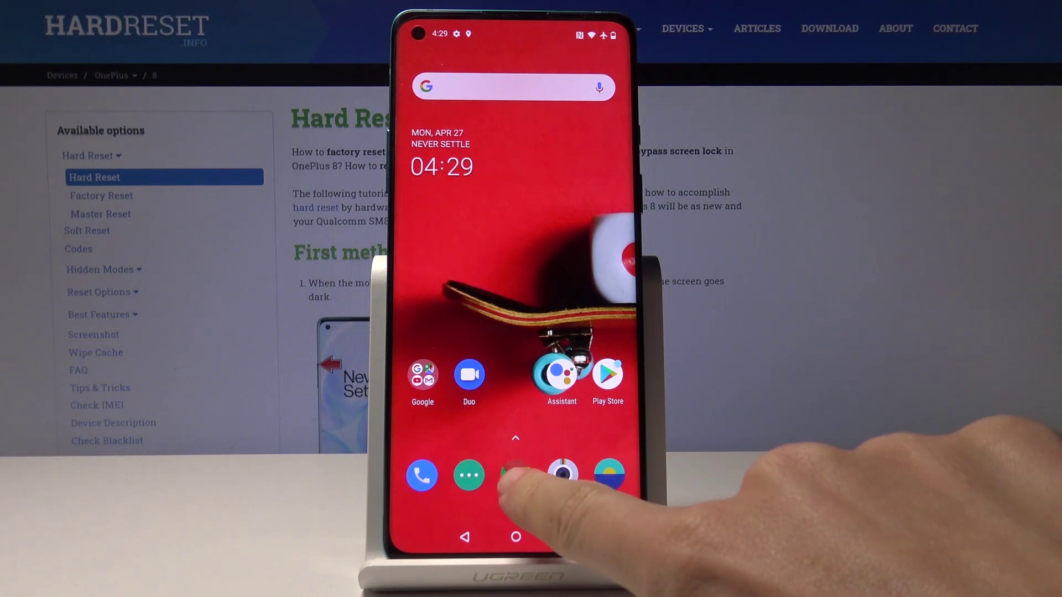
- Launch Chrome from the dock and open its History page from the menu
left_click(515, 475)
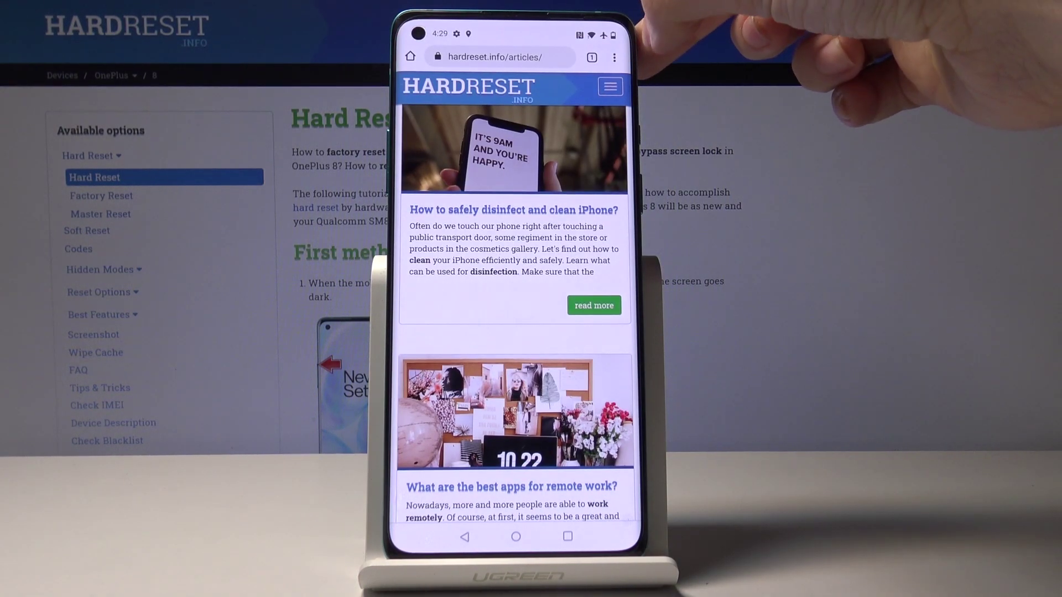
left_click(614, 57)
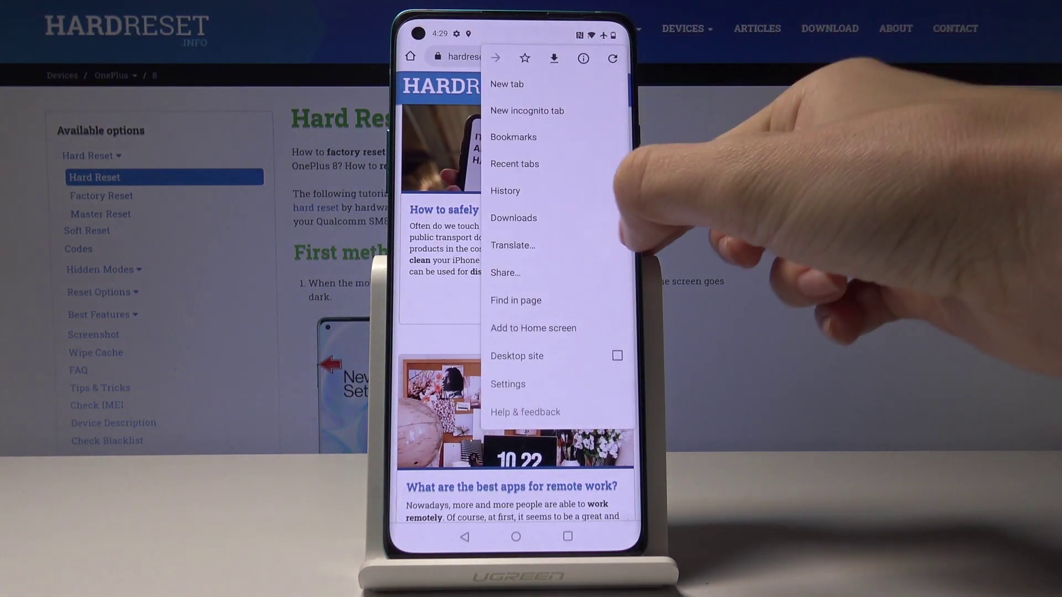
left_click(507, 187)
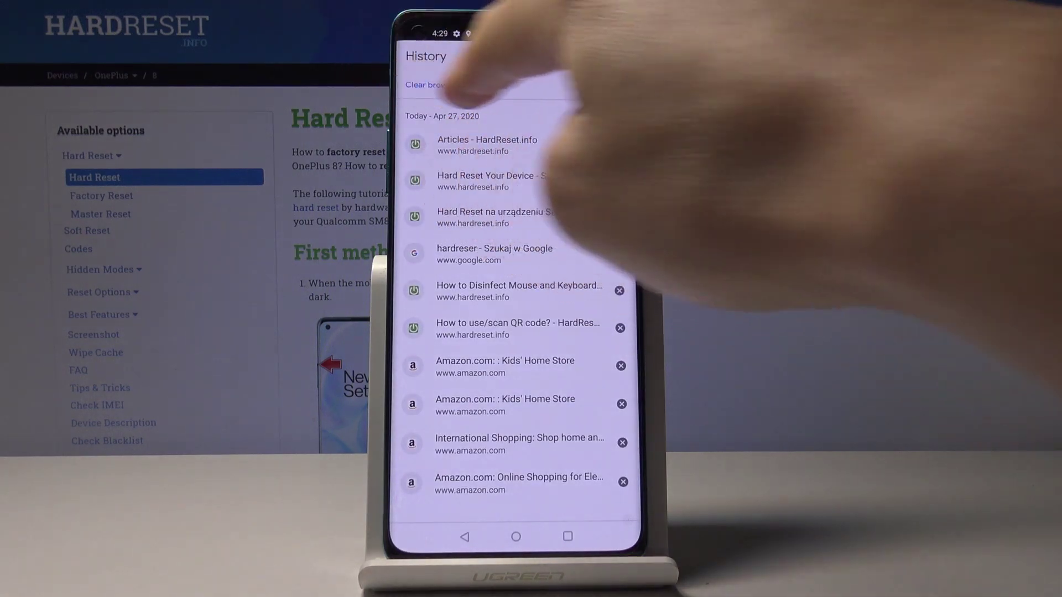
- On Clear browsing data's Advanced tab, also tick Saved passwords, Autofill form data and Site settings
left_click(465, 85)
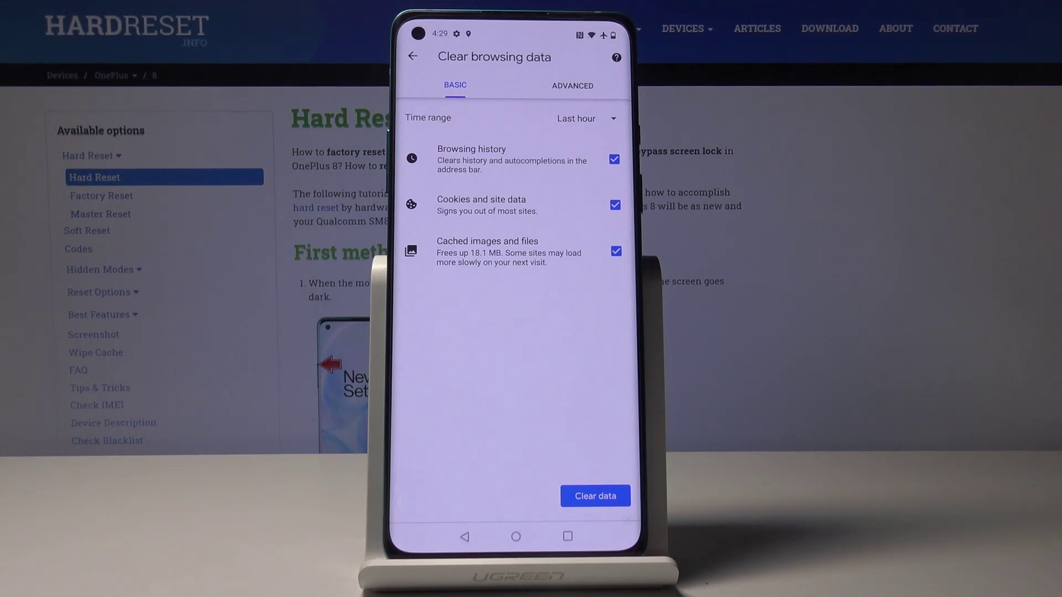
left_click(572, 86)
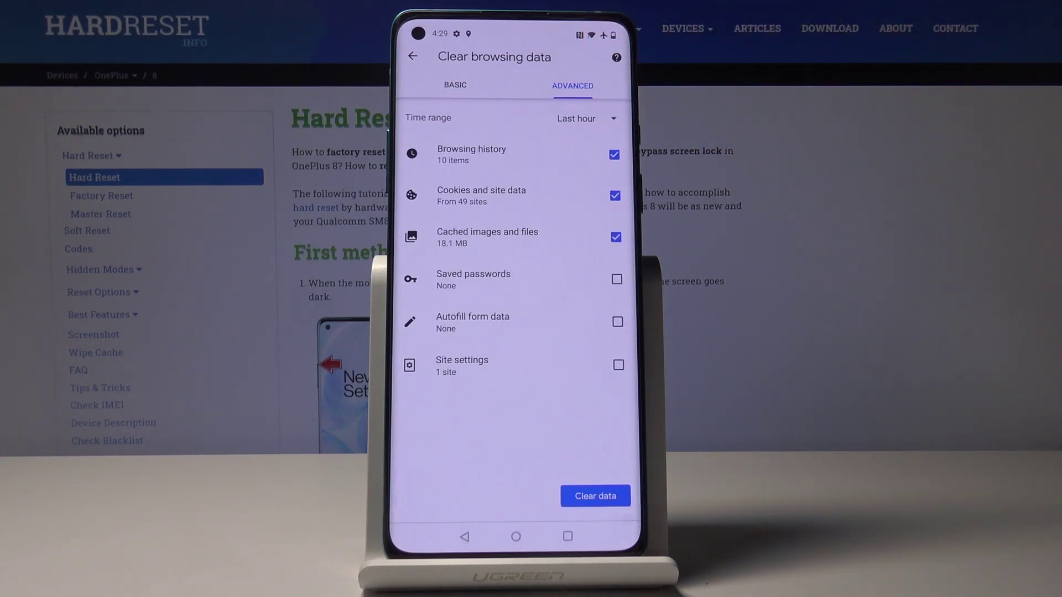
left_click(616, 278)
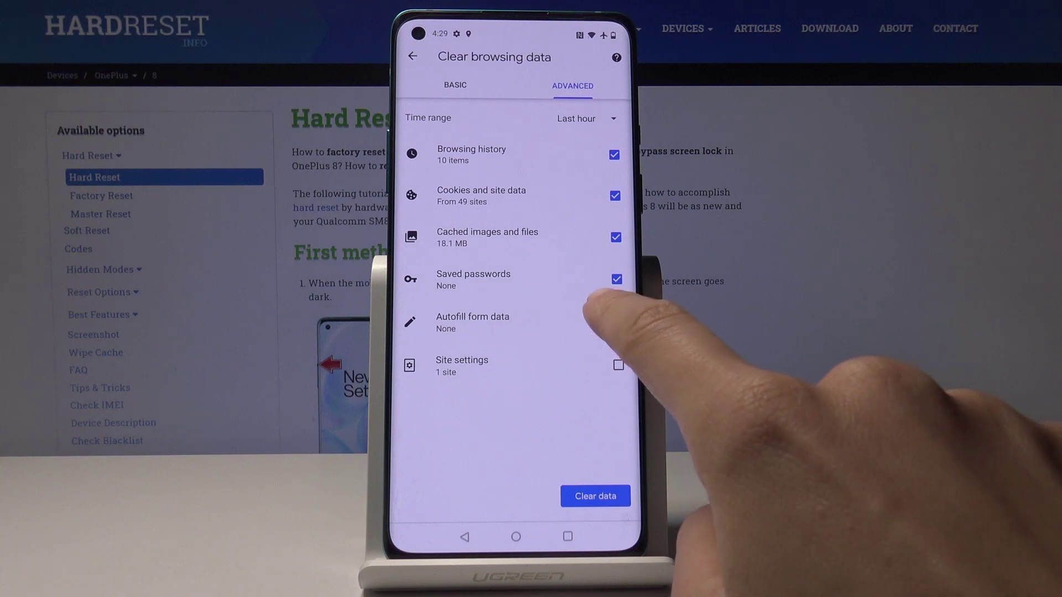
left_click(617, 322)
left_click(618, 365)
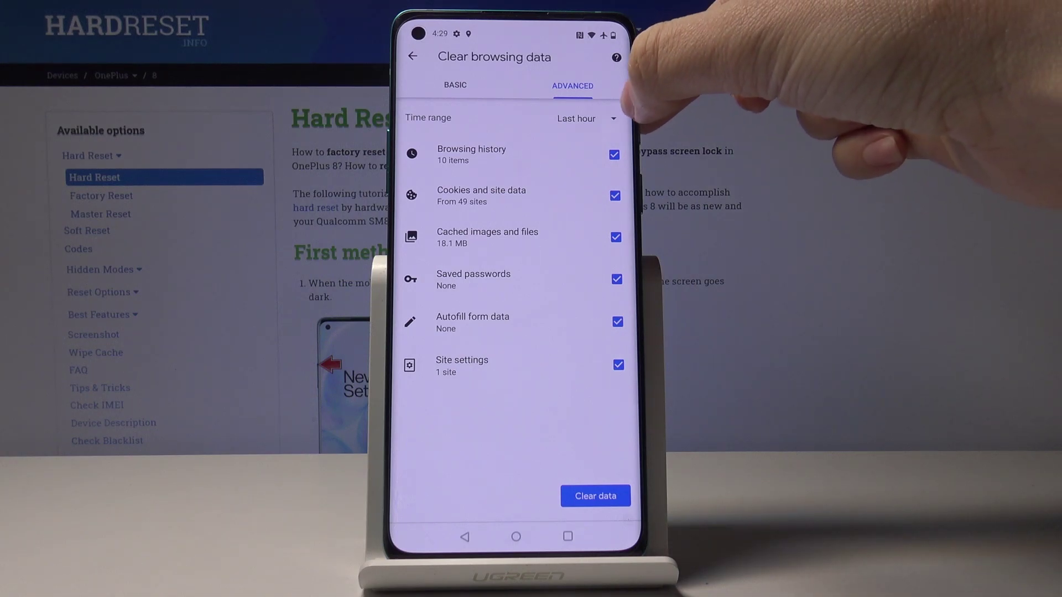
- Set the time range to All time and clear the selected data
left_click(585, 118)
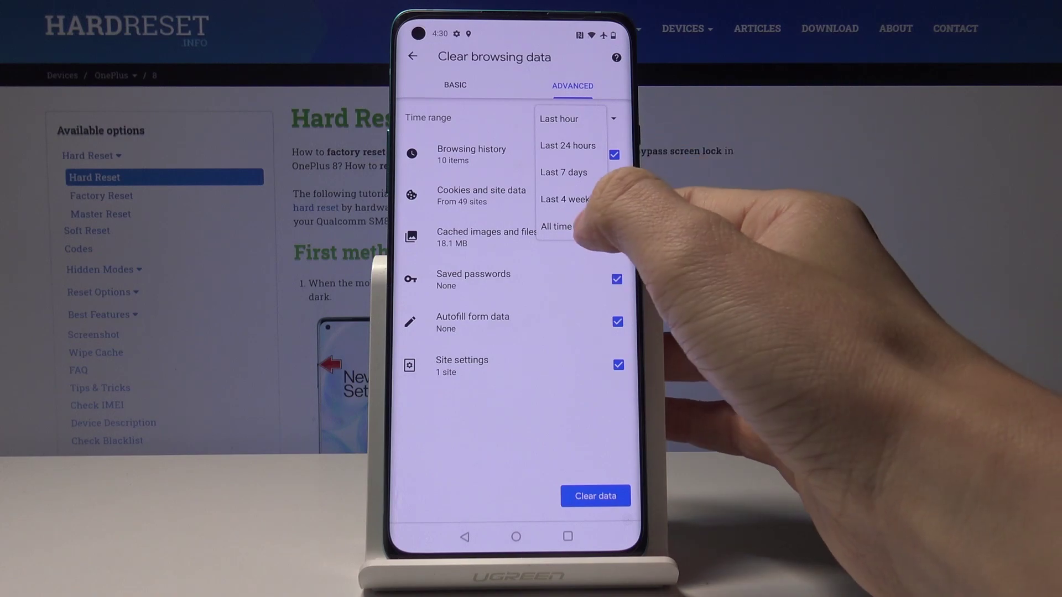
left_click(556, 226)
left_click(595, 495)
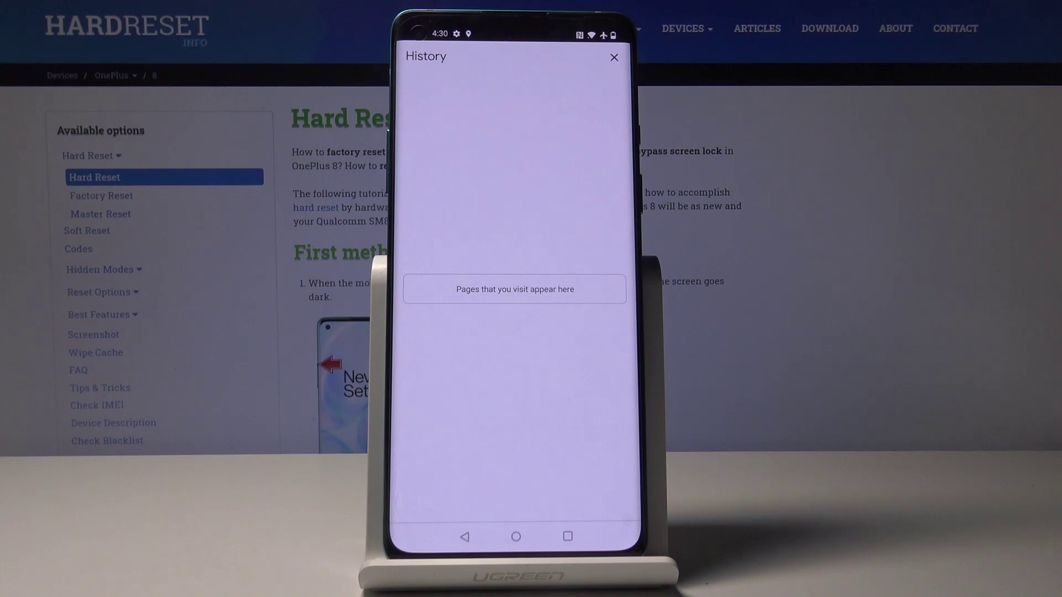
- Leave Chrome for the Android home screen
left_click(516, 536)
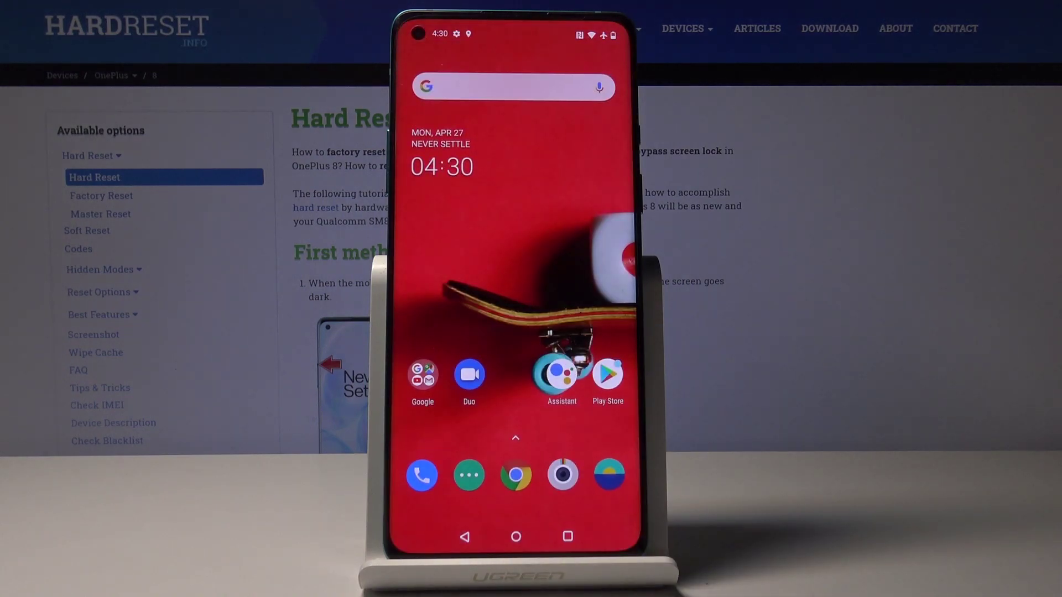